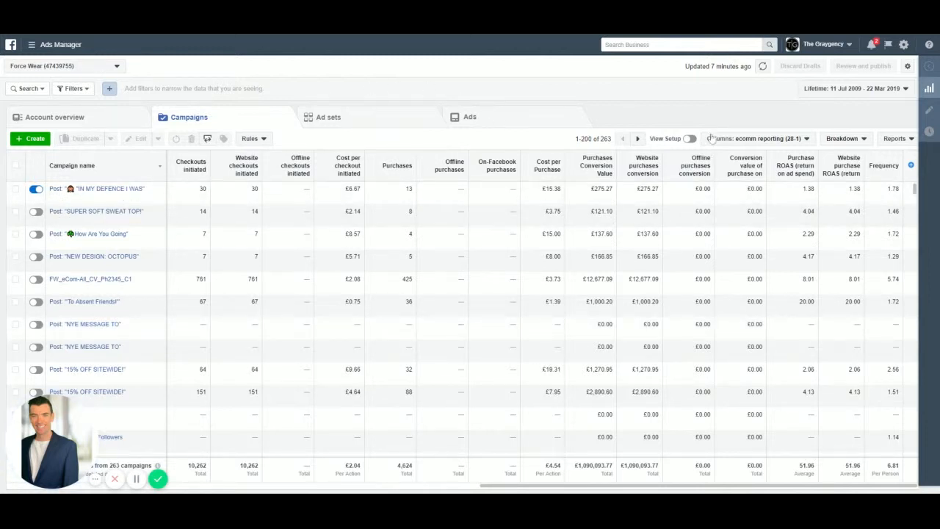
# - Open the column customisation for the campaigns table and remove every selected column except Campaign name
pyautogui.click(749, 144)
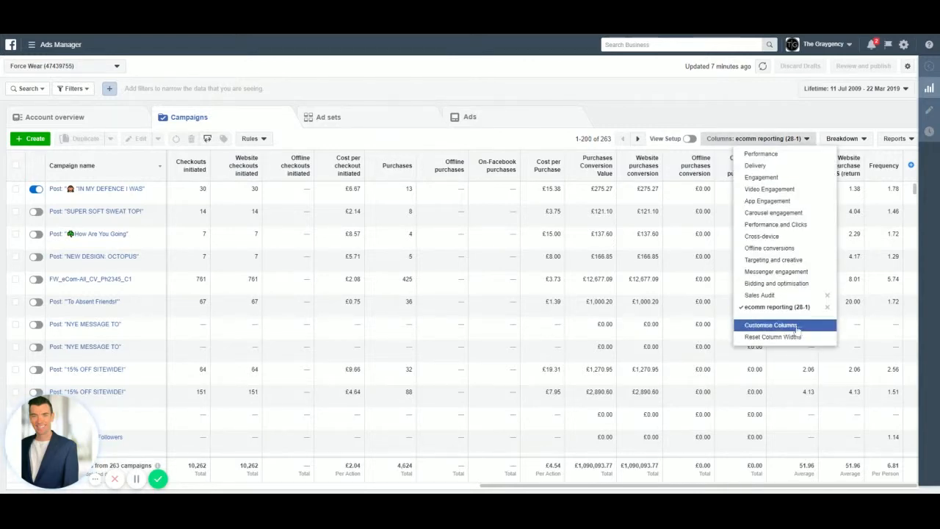
pyautogui.click(794, 324)
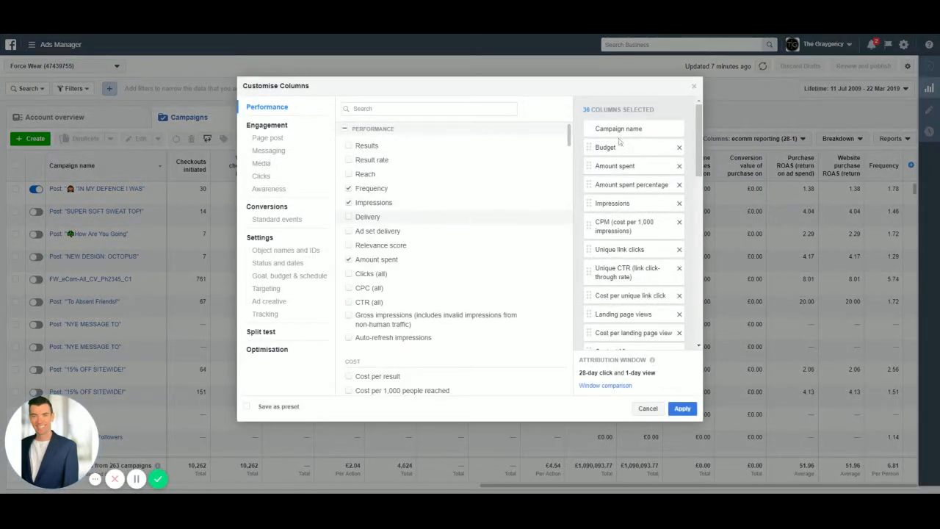
pyautogui.click(680, 148)
pyautogui.click(679, 148)
pyautogui.click(679, 148)
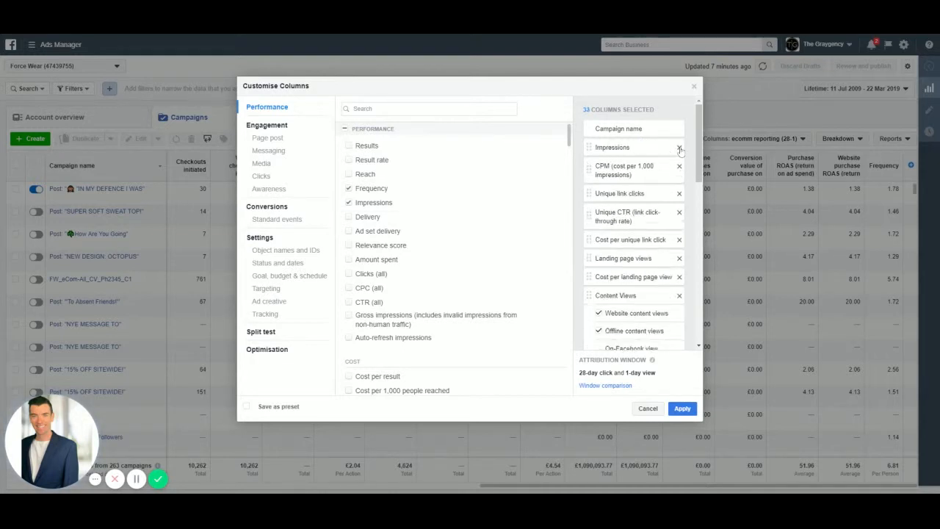
pyautogui.click(679, 147)
pyautogui.click(679, 147)
pyautogui.click(680, 148)
pyautogui.click(679, 148)
pyautogui.click(680, 147)
pyautogui.click(679, 147)
pyautogui.click(679, 148)
pyautogui.click(680, 147)
pyautogui.click(679, 147)
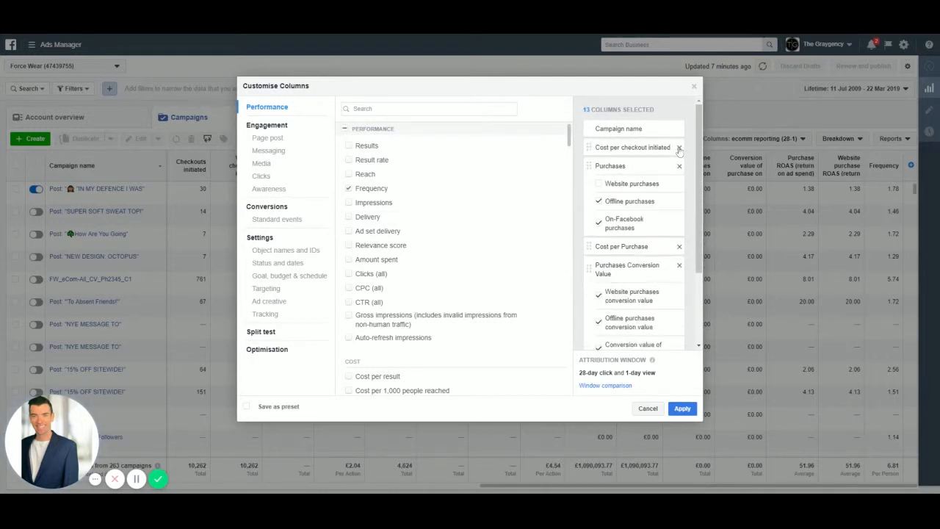
pyautogui.click(679, 147)
pyautogui.click(679, 148)
pyautogui.click(679, 147)
pyautogui.click(679, 148)
pyautogui.click(679, 148)
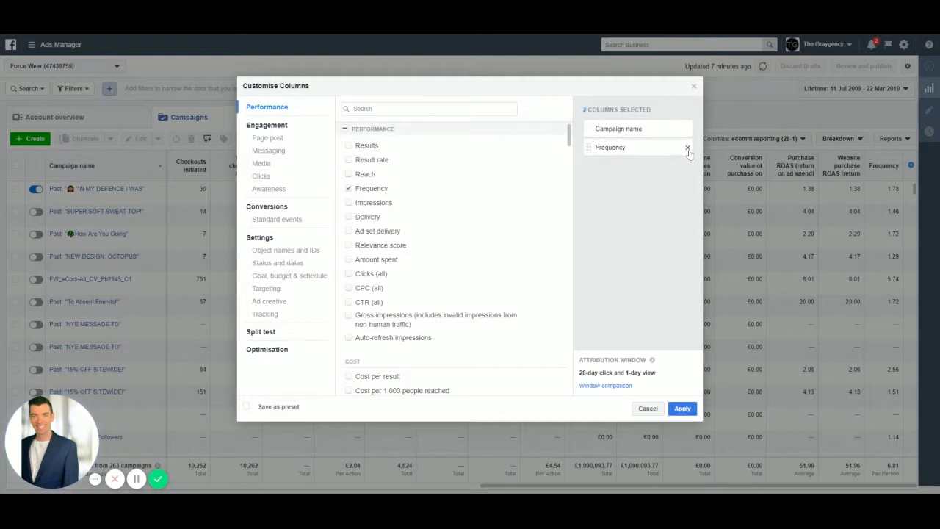
pyautogui.click(679, 147)
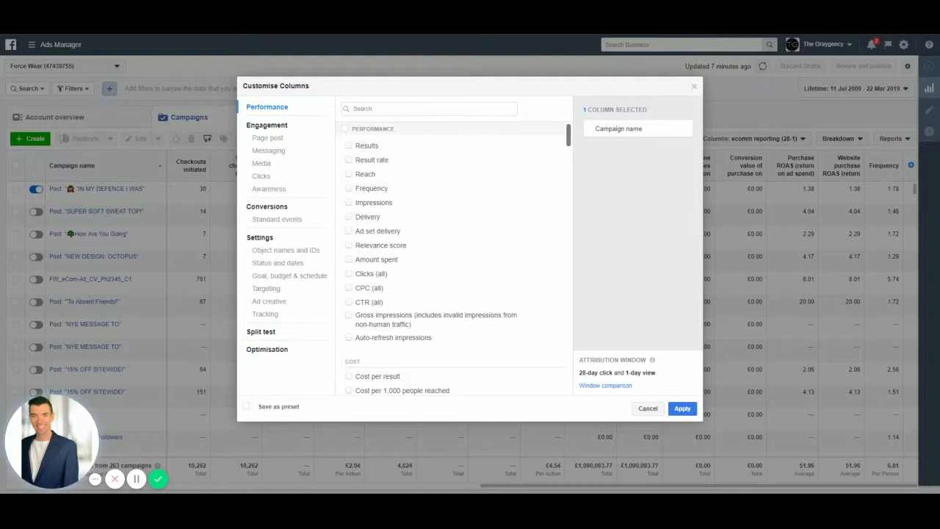
# - Search the metrics for "budget" and add the Budget and Budget Remaining columns
pyautogui.click(396, 109)
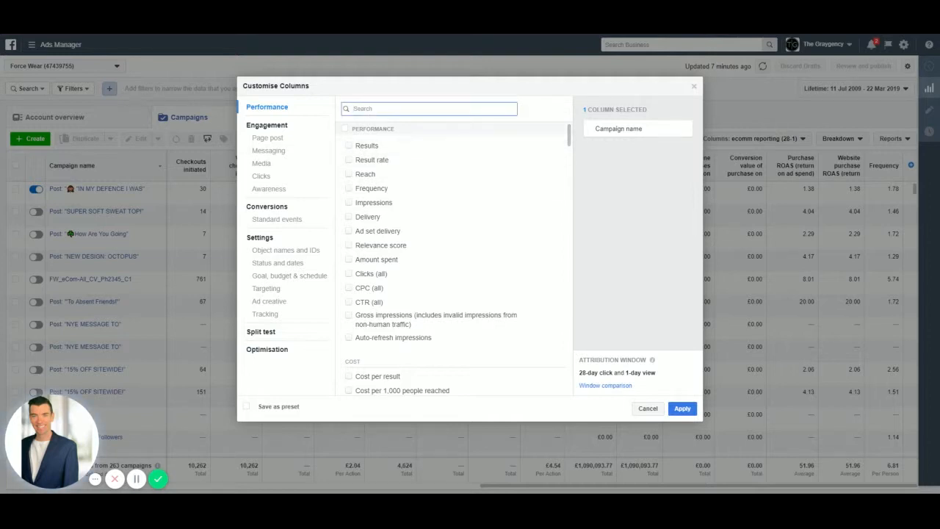
pyautogui.write('budget')
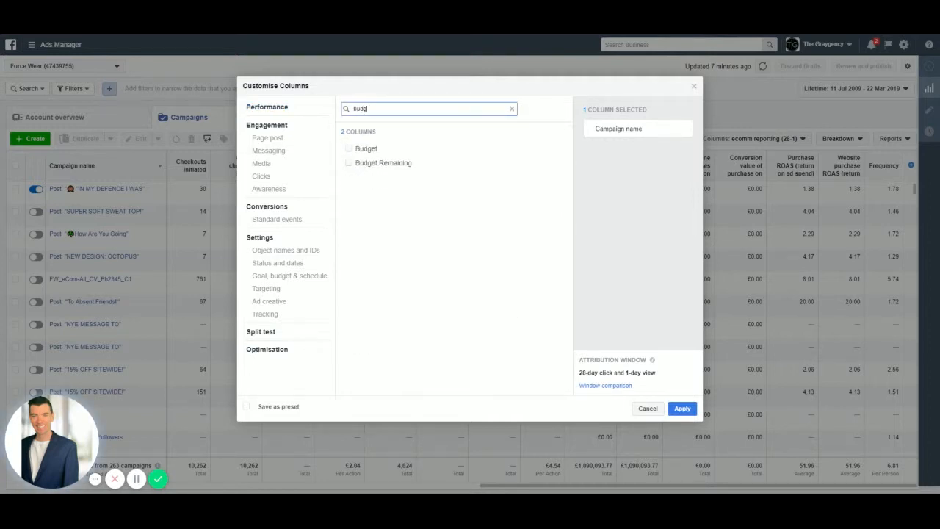
pyautogui.click(349, 152)
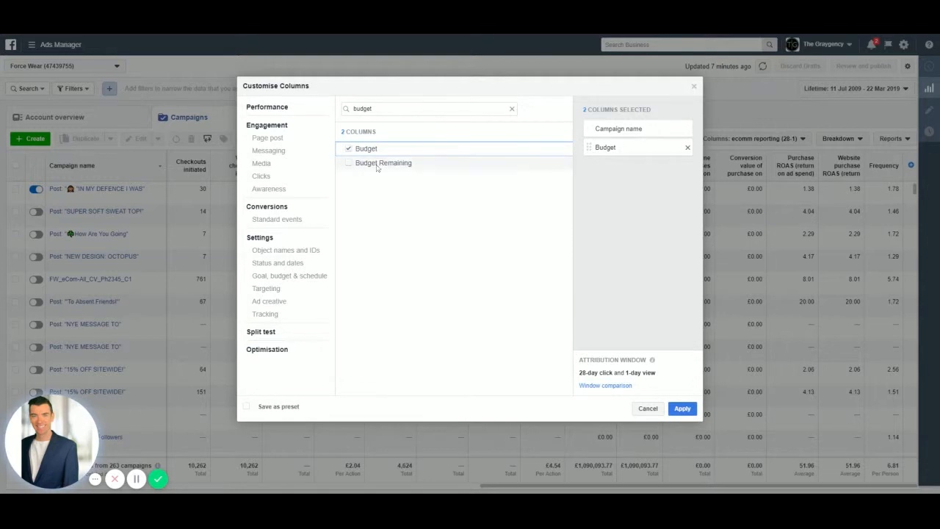
pyautogui.click(350, 163)
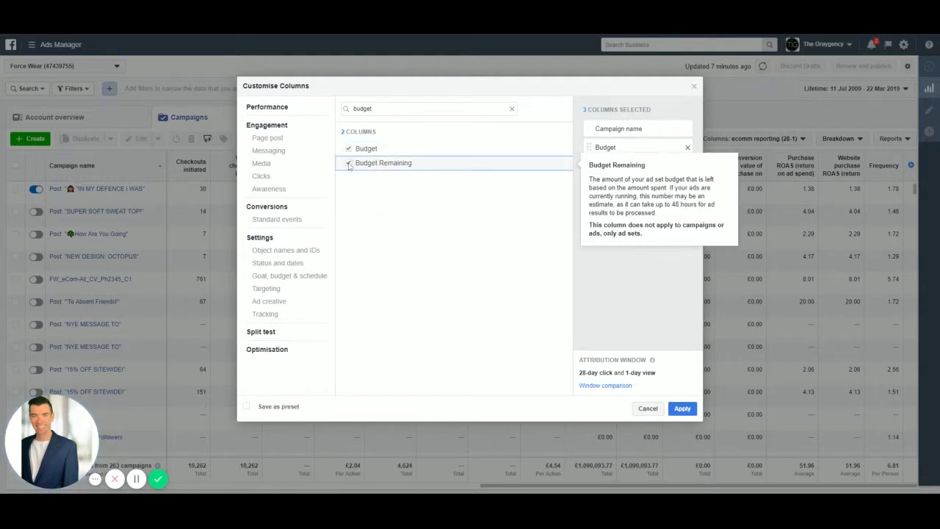
# - Search the metrics for "amount" and add the Amount spent and Amount spent percentage columns
pyautogui.doubleClick(362, 109)
pyautogui.press('BackSpace')
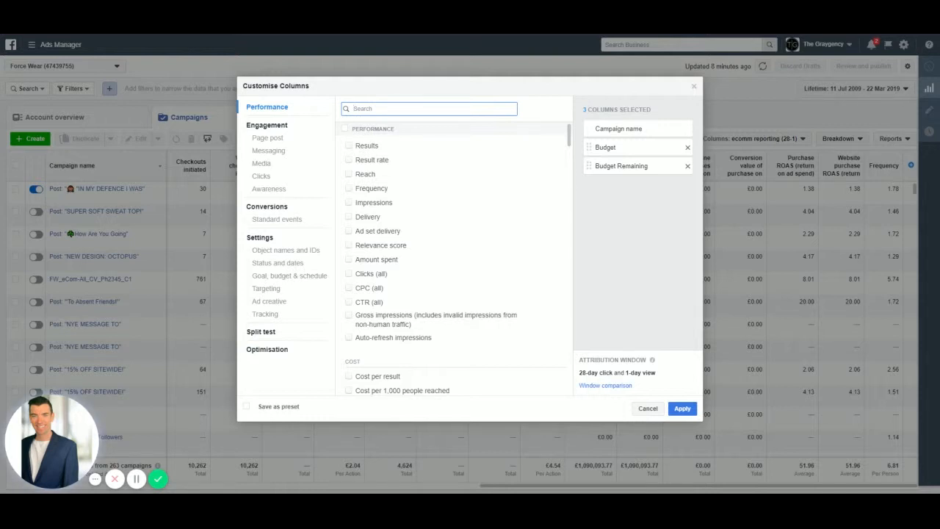
pyautogui.write('amount')
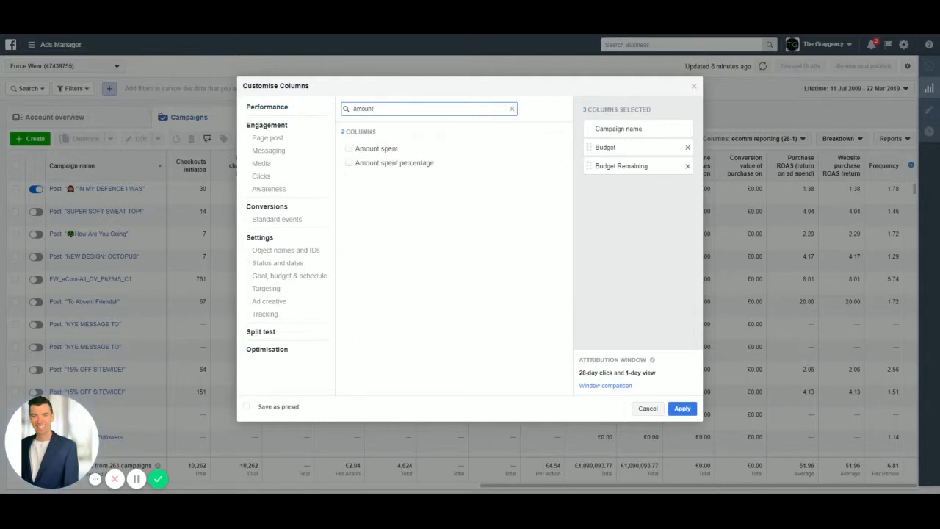
pyautogui.click(349, 149)
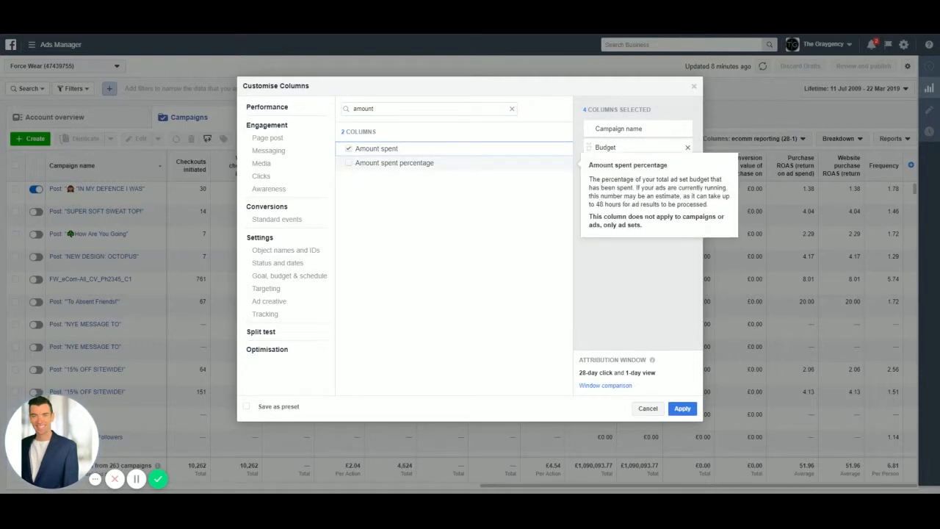
pyautogui.click(349, 163)
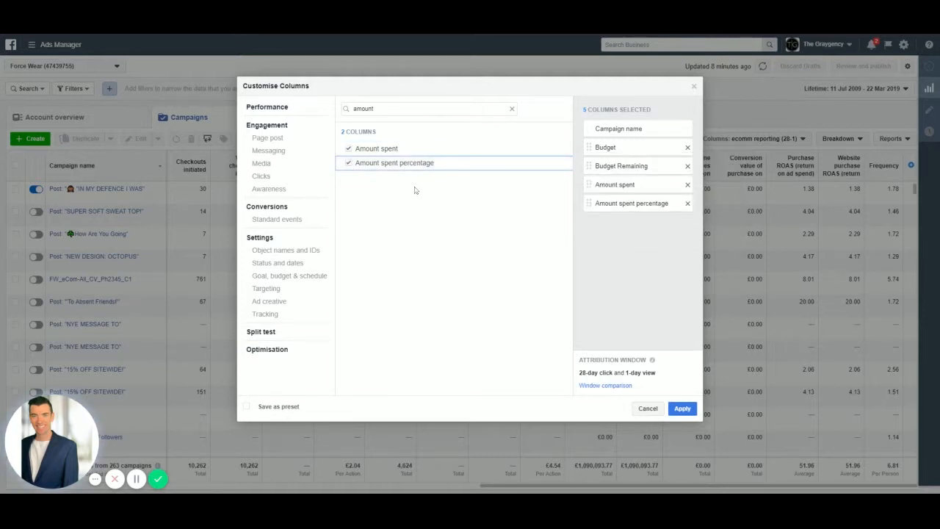
pyautogui.moveTo(414, 148)
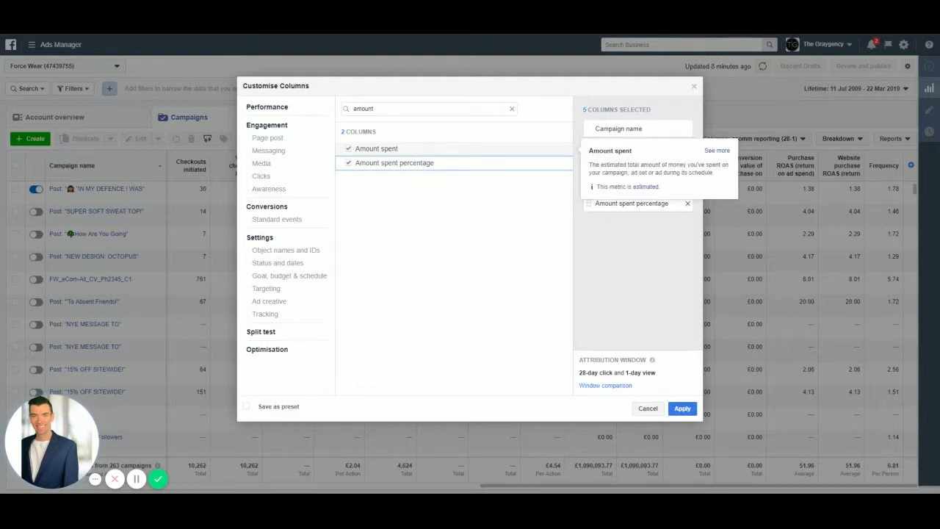
# - Search the metrics for "impressions" and add the Impressions and CPM (cost per 1,000 impressions) columns
pyautogui.moveTo(385, 110); pyautogui.dragTo(306, 109)
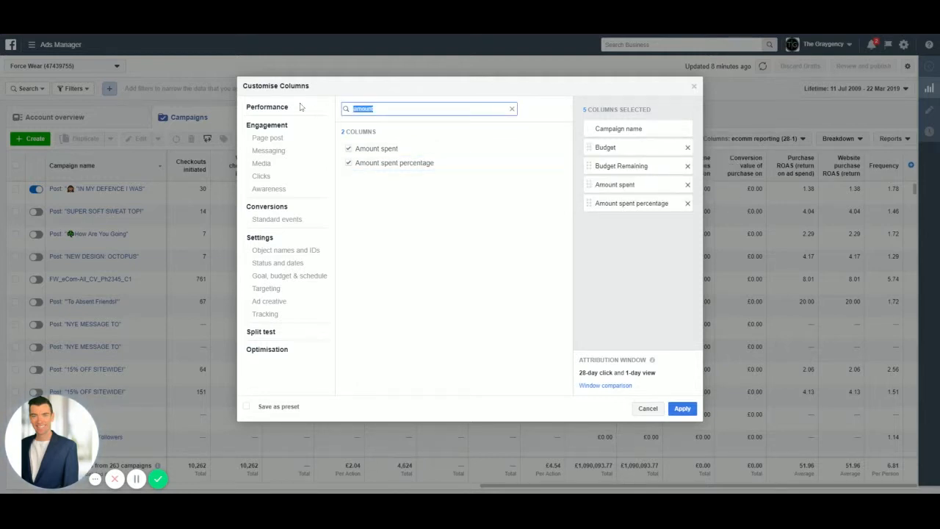
pyautogui.press('BackSpace')
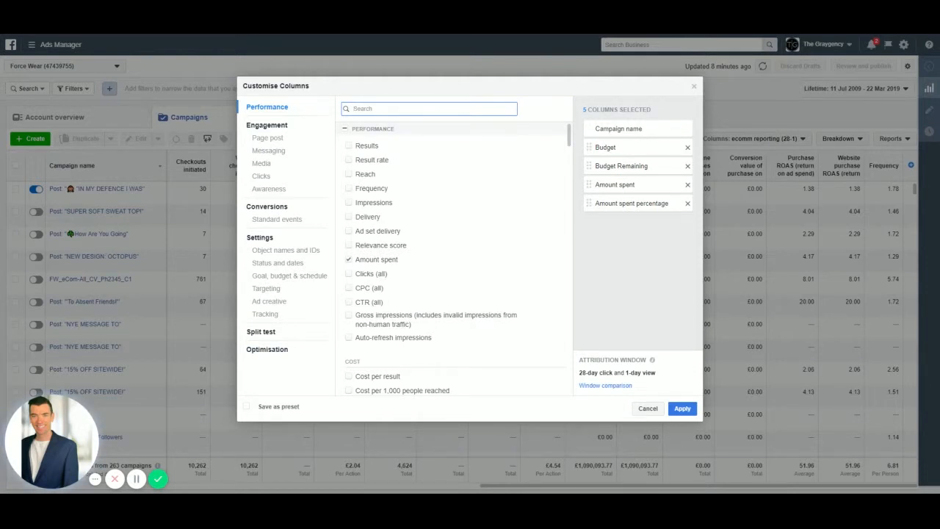
pyautogui.write('impressions')
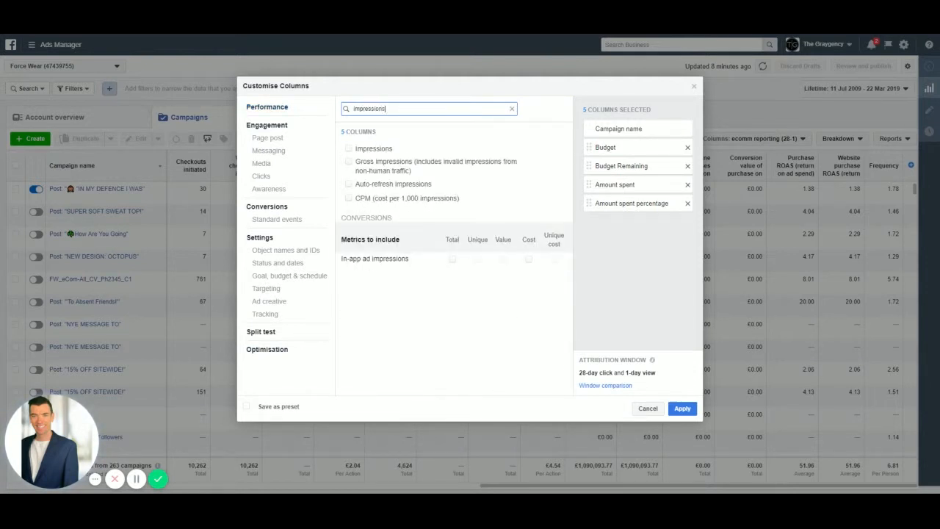
pyautogui.click(349, 149)
pyautogui.click(408, 199)
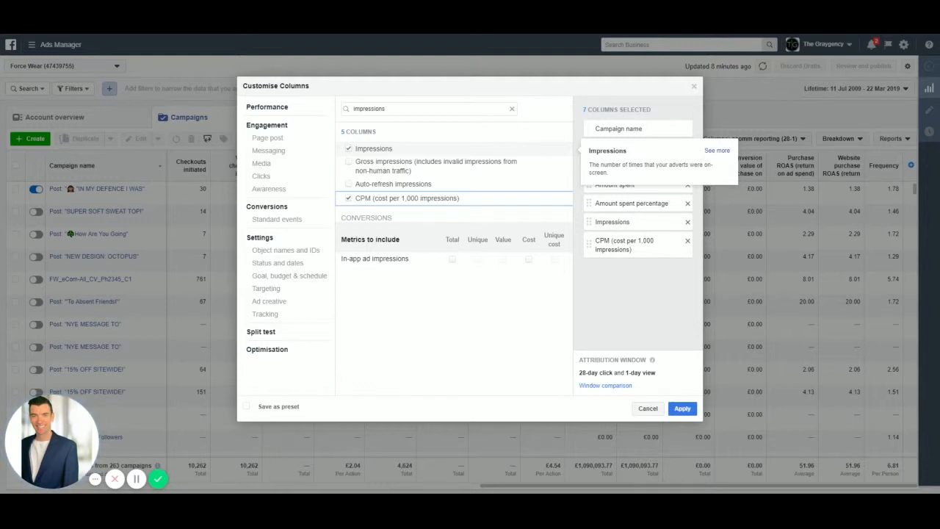
# - Search the metrics for "link" and add Unique link clicks, Cost per unique link click and Unique CTR (link click-through rate)
pyautogui.click(512, 110)
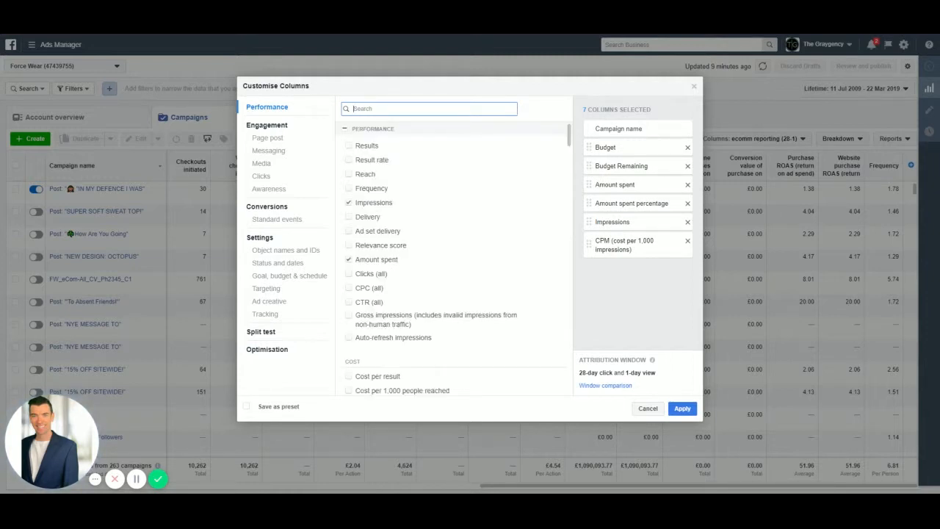
pyautogui.write('u')
pyautogui.press('BackSpace')
pyautogui.write('link')
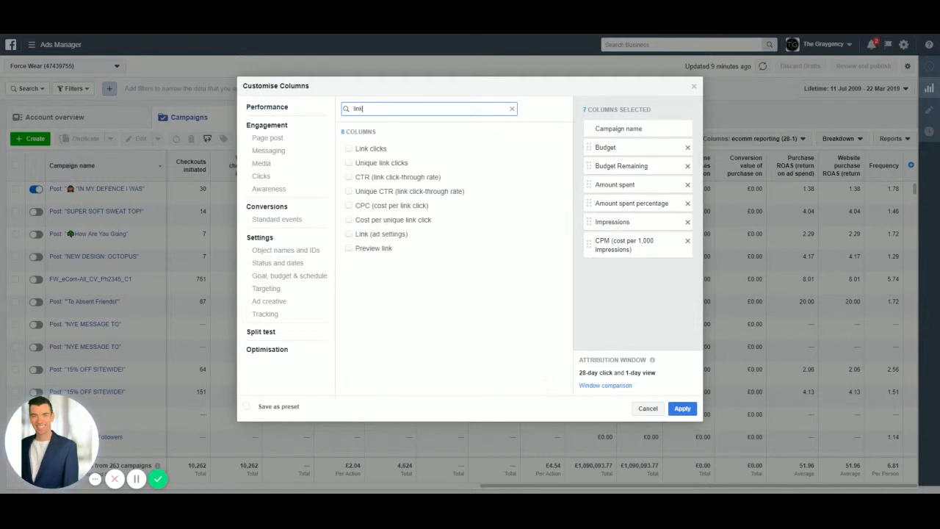
pyautogui.moveTo(353, 165)
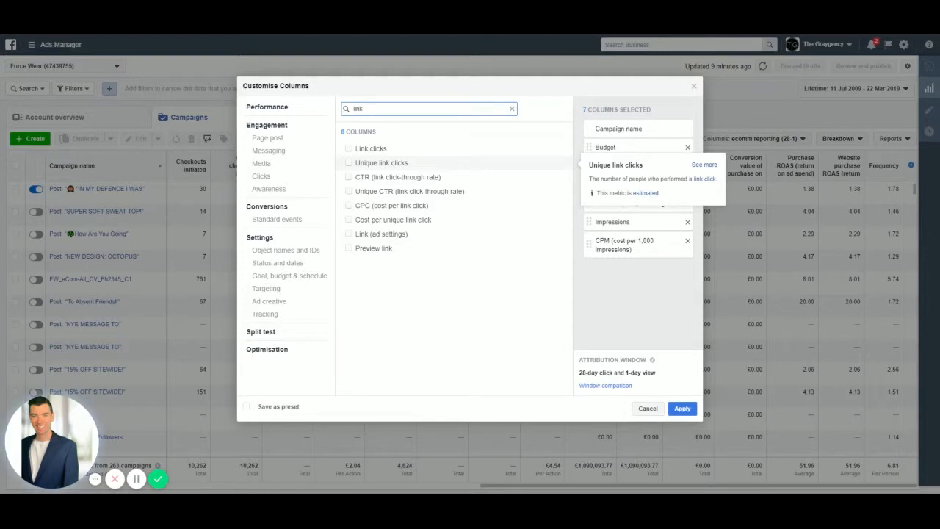
pyautogui.click(349, 163)
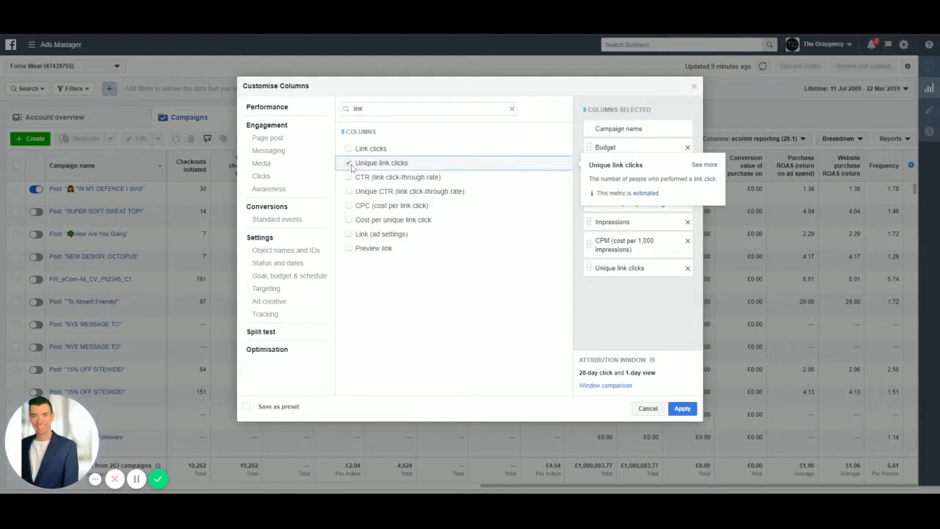
pyautogui.moveTo(348, 185)
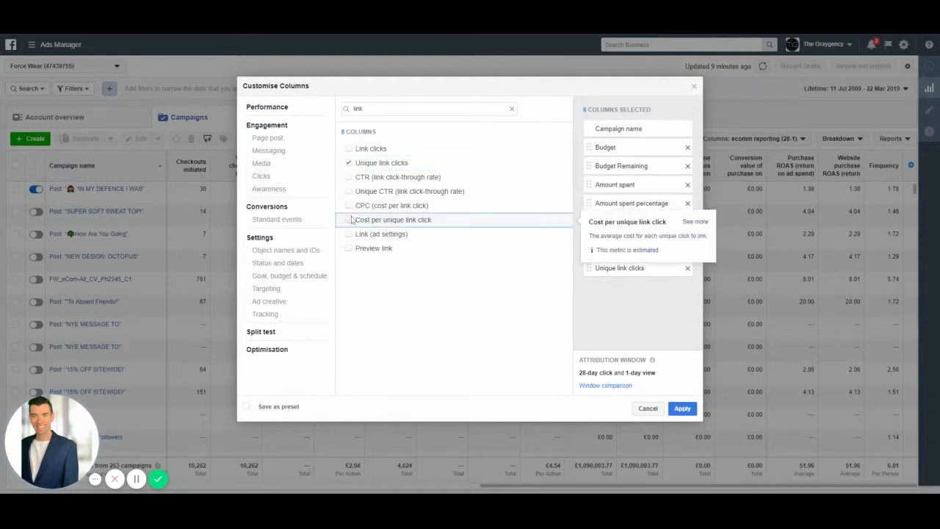
pyautogui.click(350, 219)
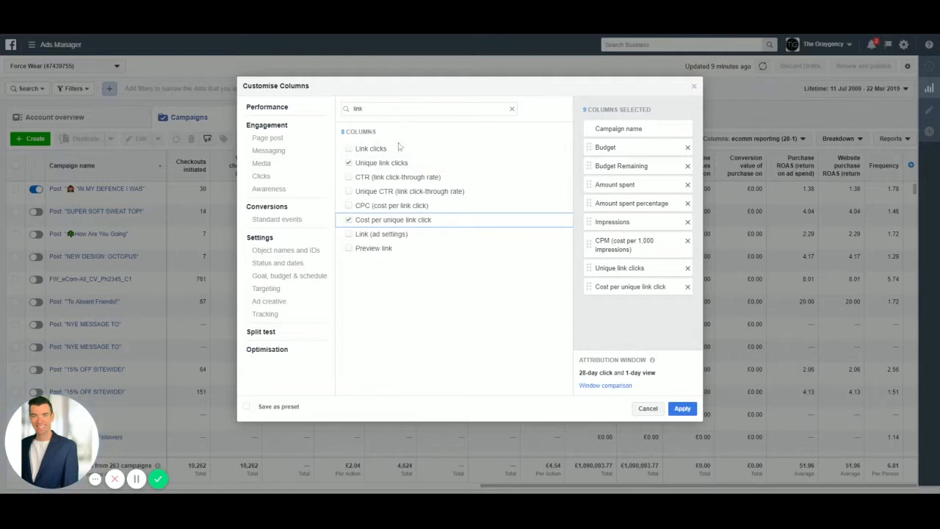
pyautogui.click(350, 193)
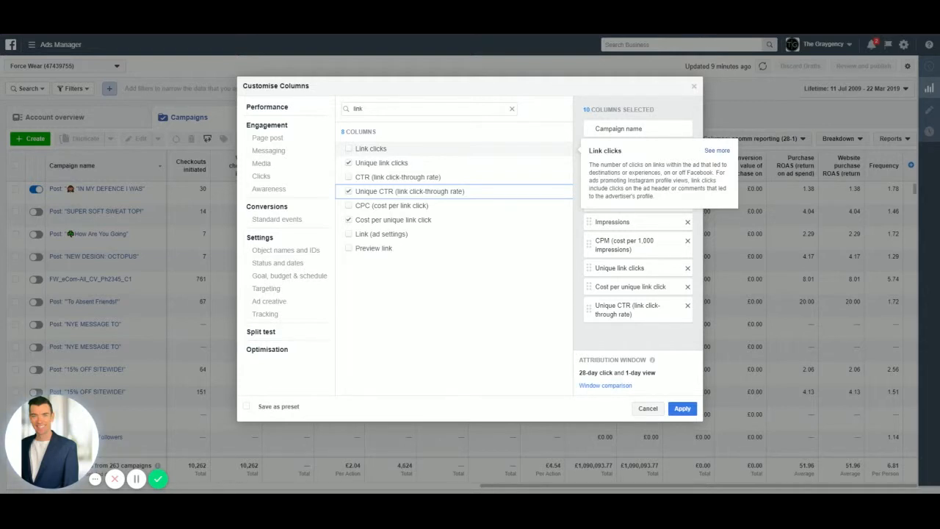
# - Search the metrics for "landing" and add the Total and Cost columns for Landing page views
pyautogui.click(382, 109)
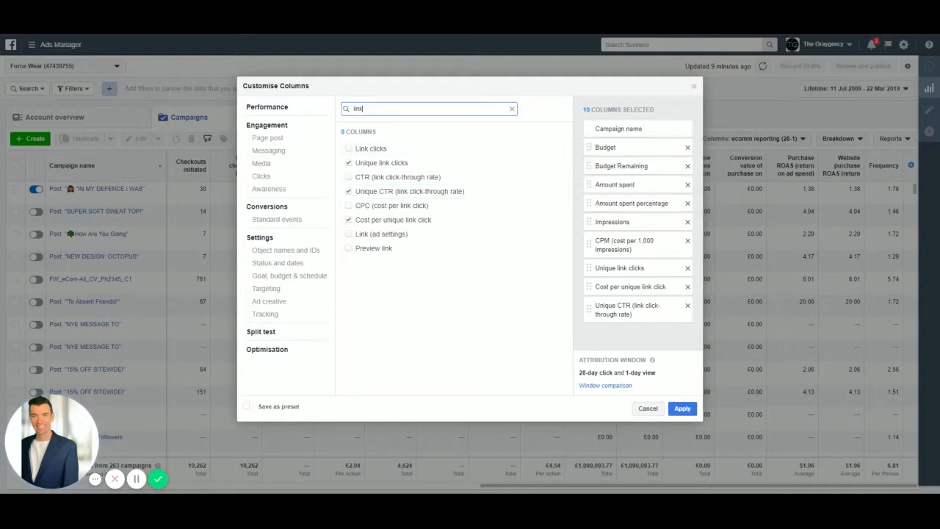
pyautogui.press('BackSpace')
pyautogui.press('BackSpace')
pyautogui.press('BackSpace')
pyautogui.press('BackSpace')
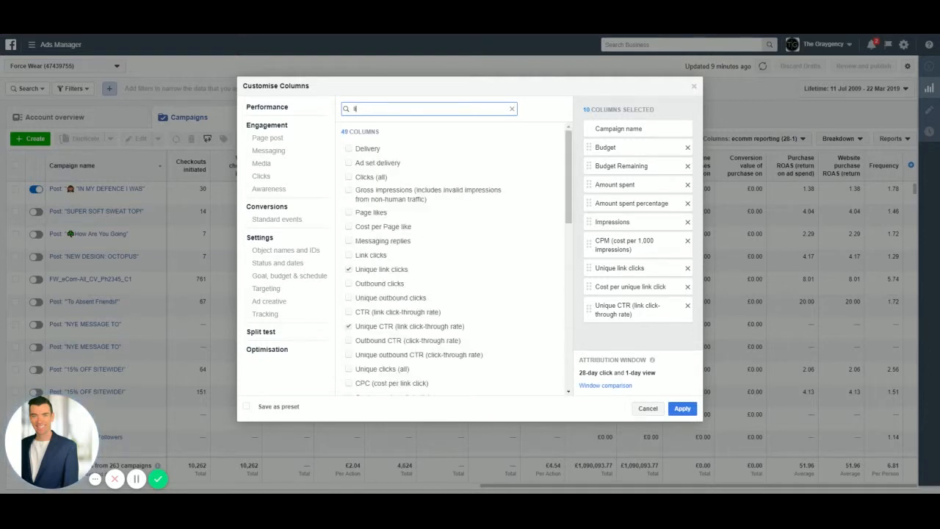
pyautogui.write('landing')
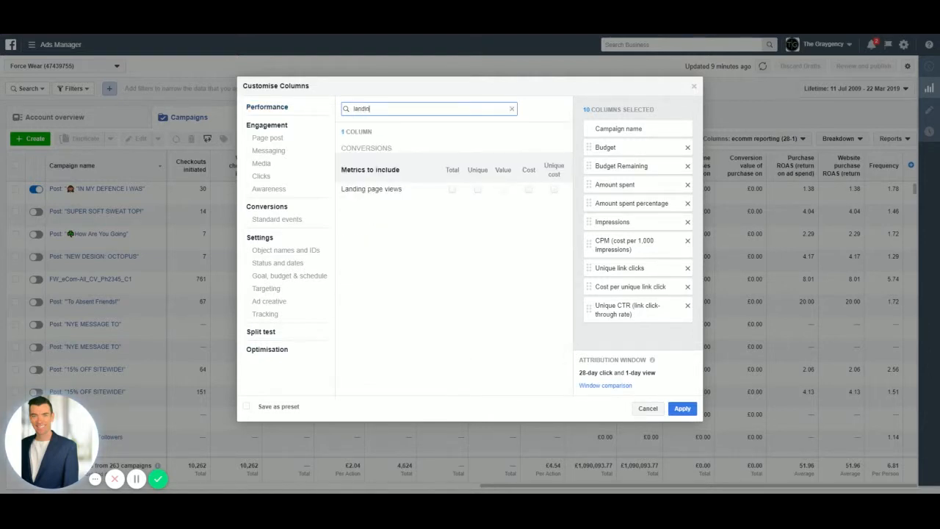
pyautogui.click(451, 190)
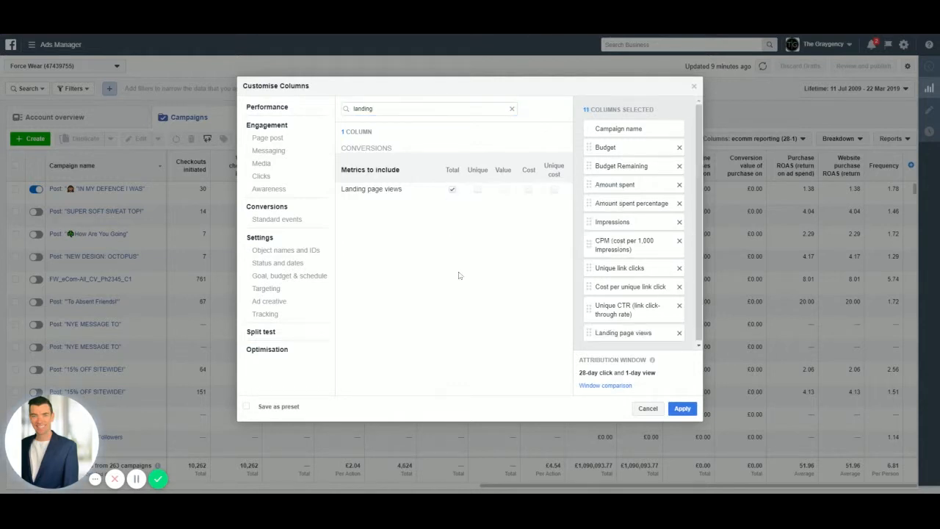
pyautogui.click(528, 189)
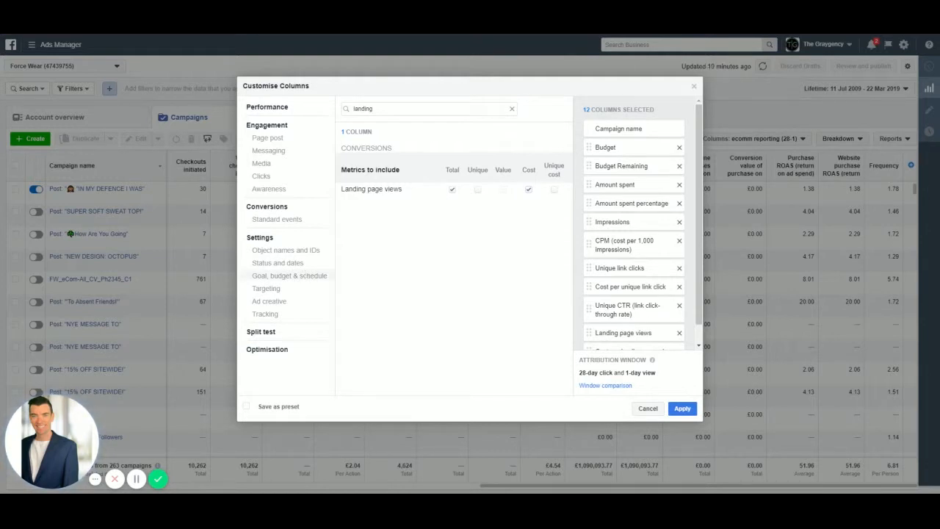
# - Search the metrics for "content" and add the Total and Cost columns for Content views
pyautogui.moveTo(376, 109); pyautogui.dragTo(337, 98)
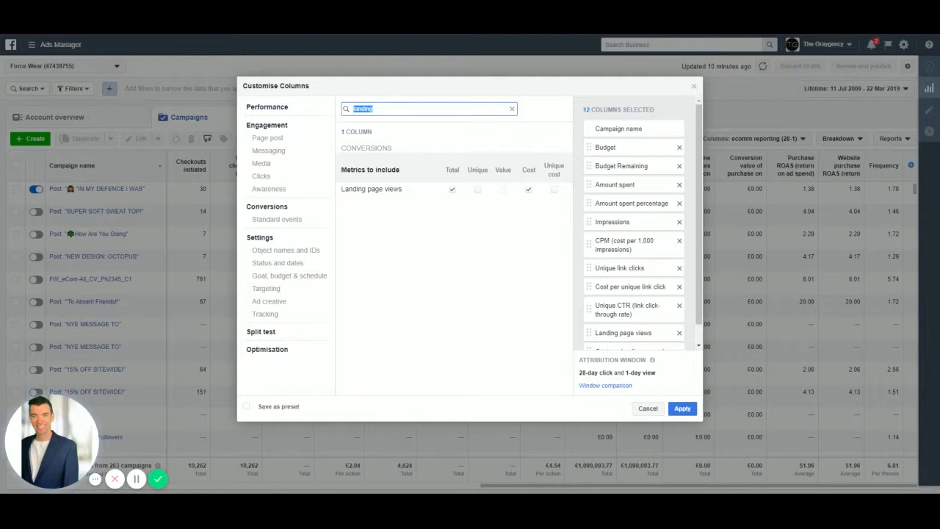
pyautogui.press('BackSpace')
pyautogui.write('content')
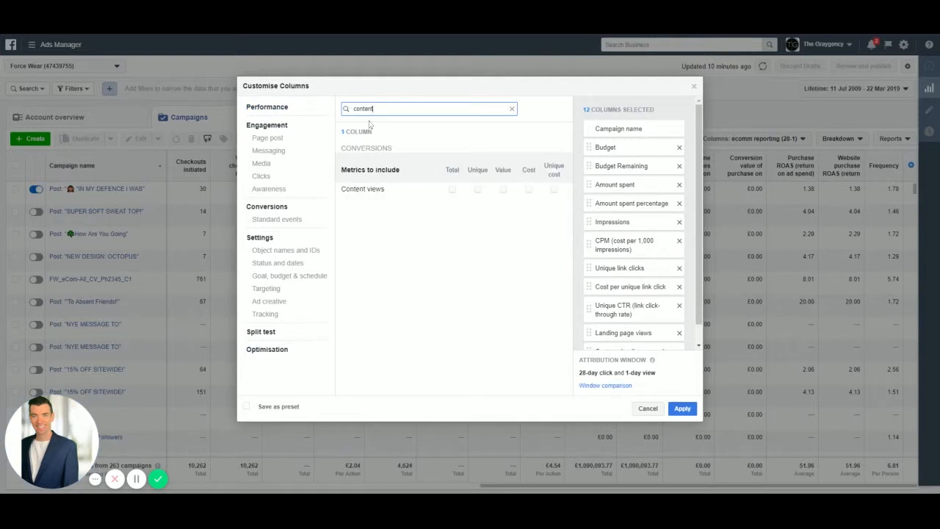
pyautogui.click(452, 189)
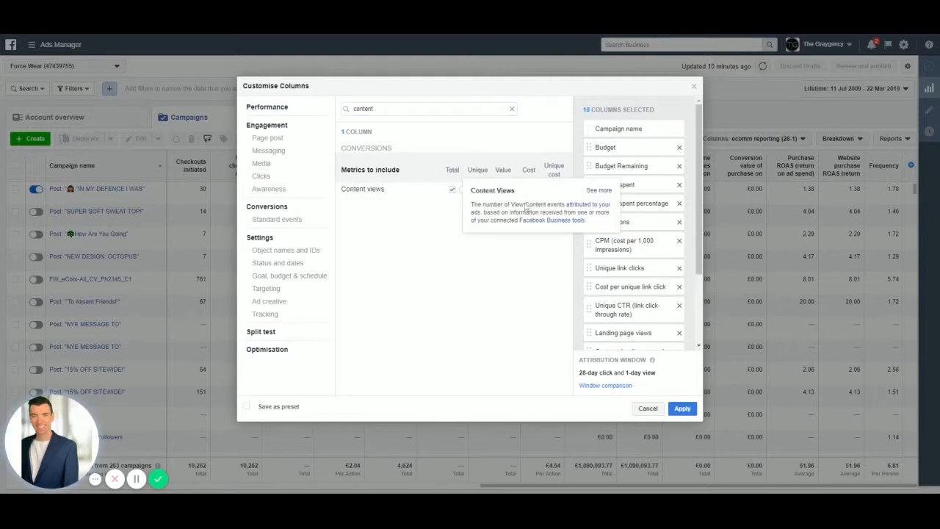
pyautogui.click(528, 190)
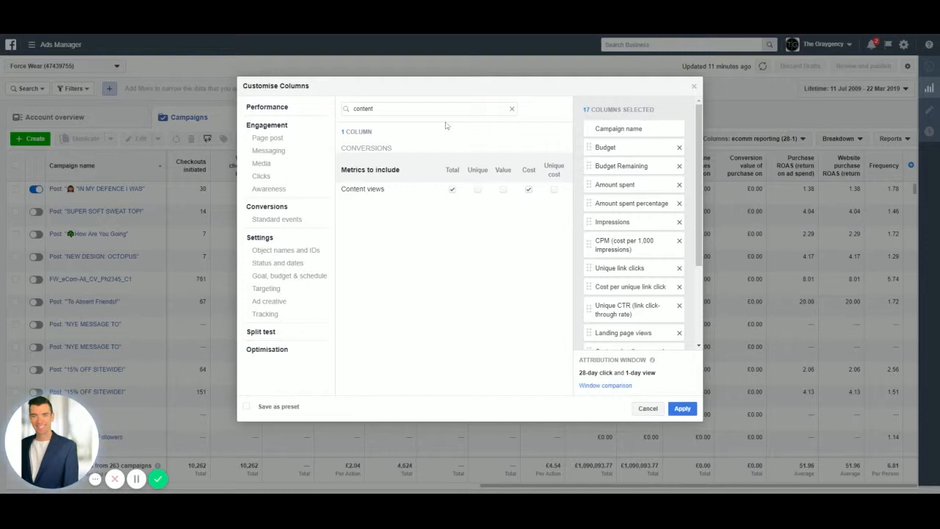
# - Search the metrics for "add to cart" and add the Total and Cost columns for Adds to cart
pyautogui.moveTo(441, 109); pyautogui.dragTo(314, 109)
pyautogui.press('BackSpace')
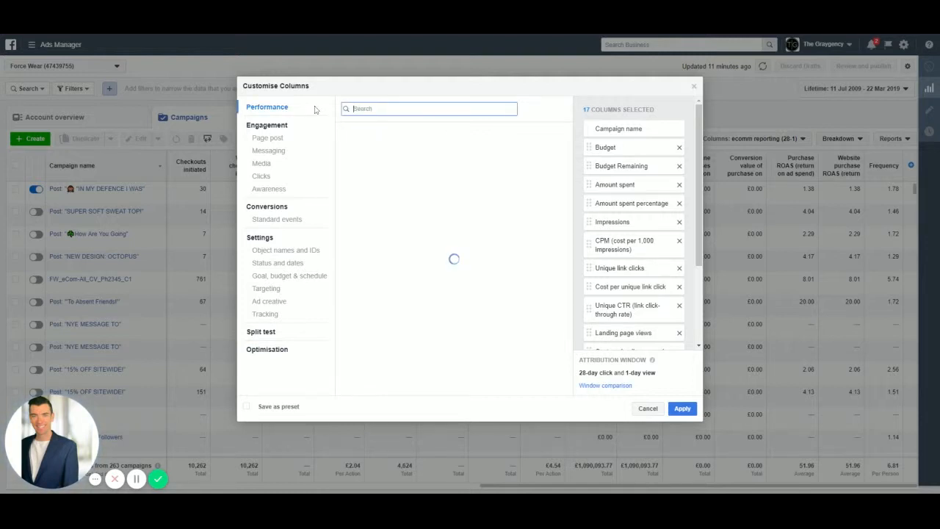
pyautogui.write('atc')
pyautogui.press('BackSpace')
pyautogui.press('BackSpace')
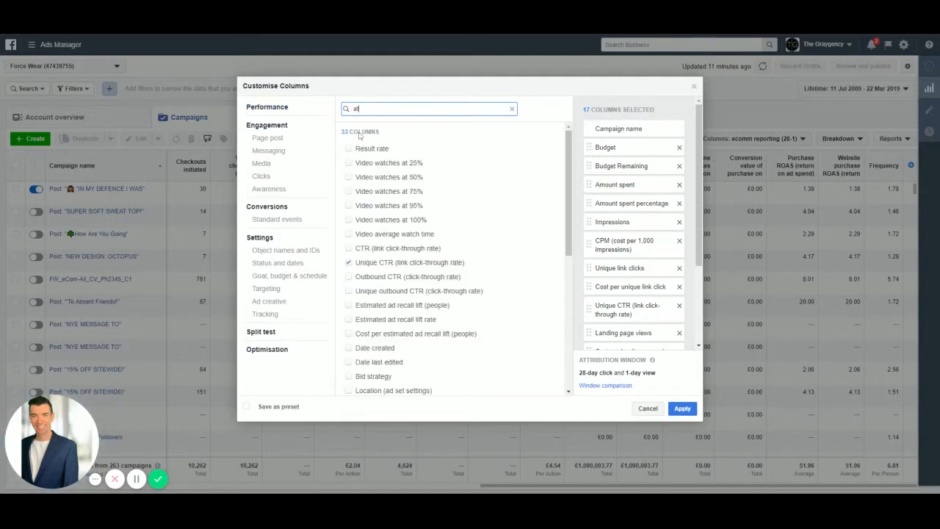
pyautogui.write('dd to cart')
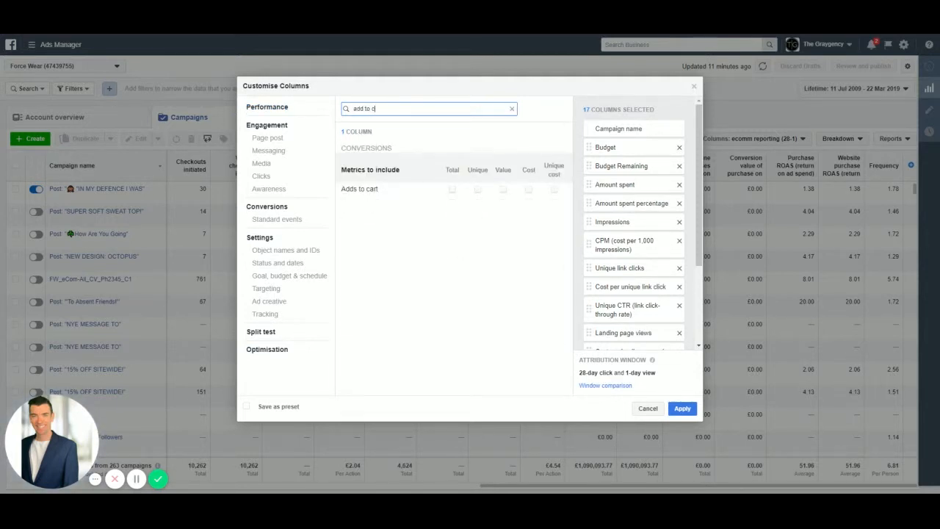
pyautogui.click(452, 190)
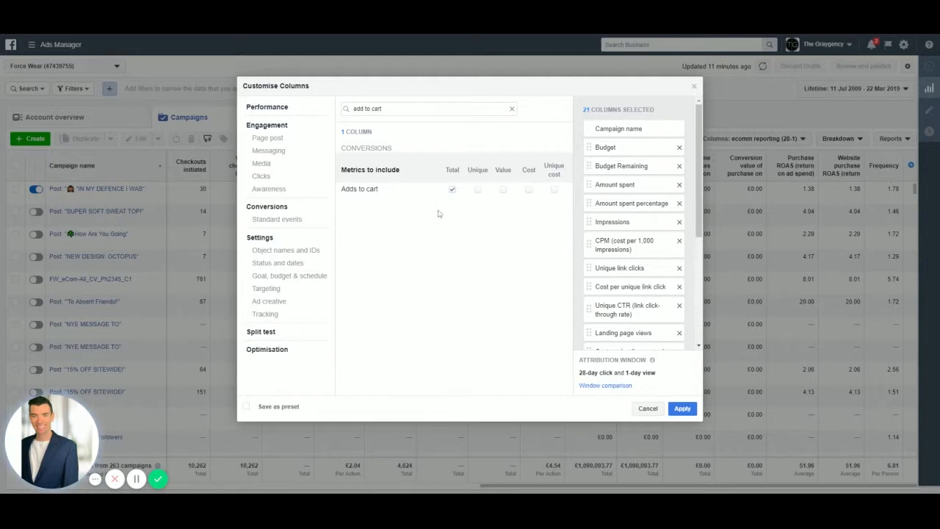
pyautogui.click(529, 191)
# - Search the metrics for "init" and add the Total and Cost columns for Checkouts initiated
pyautogui.moveTo(383, 109); pyautogui.dragTo(346, 109)
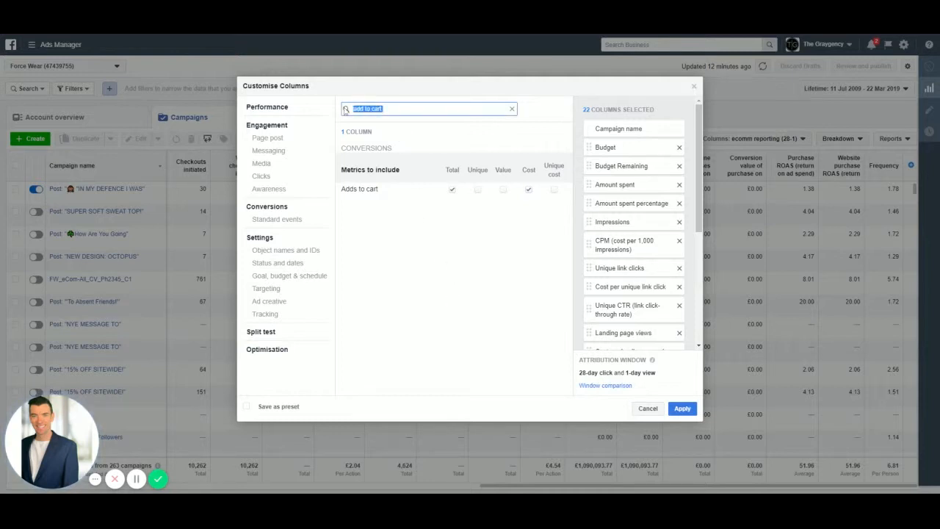
pyautogui.press('BackSpace')
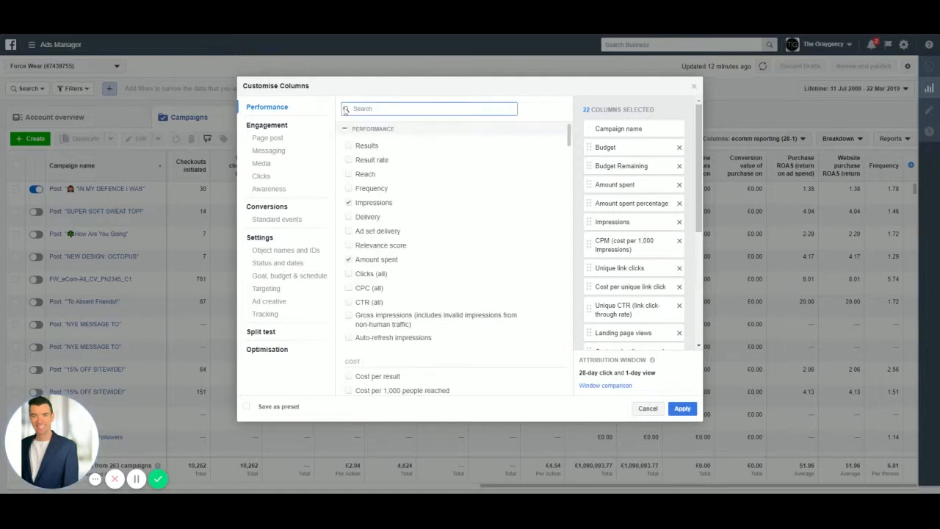
pyautogui.write('init')
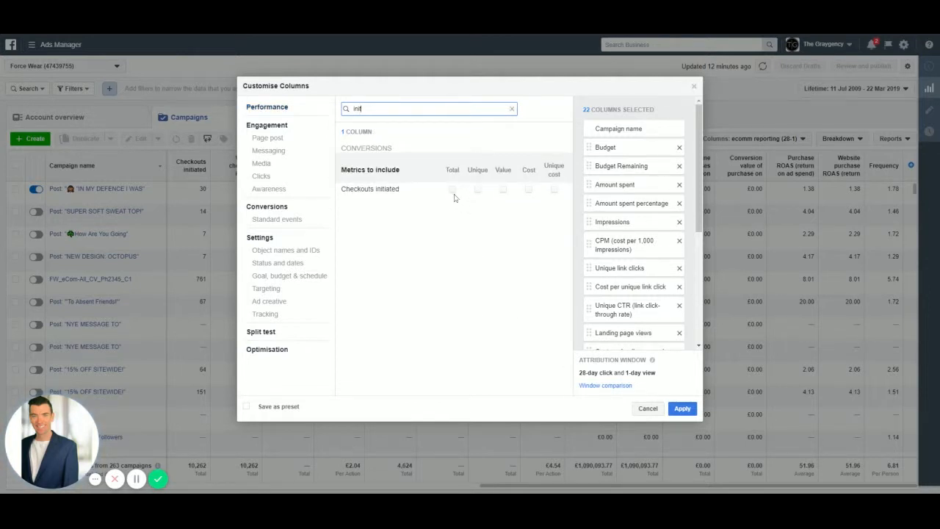
pyautogui.moveTo(448, 192)
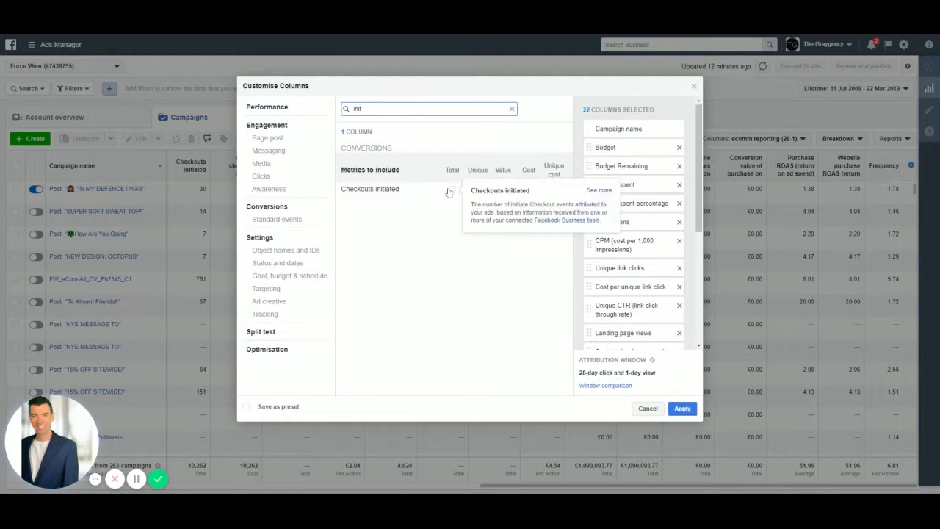
pyautogui.click(447, 208)
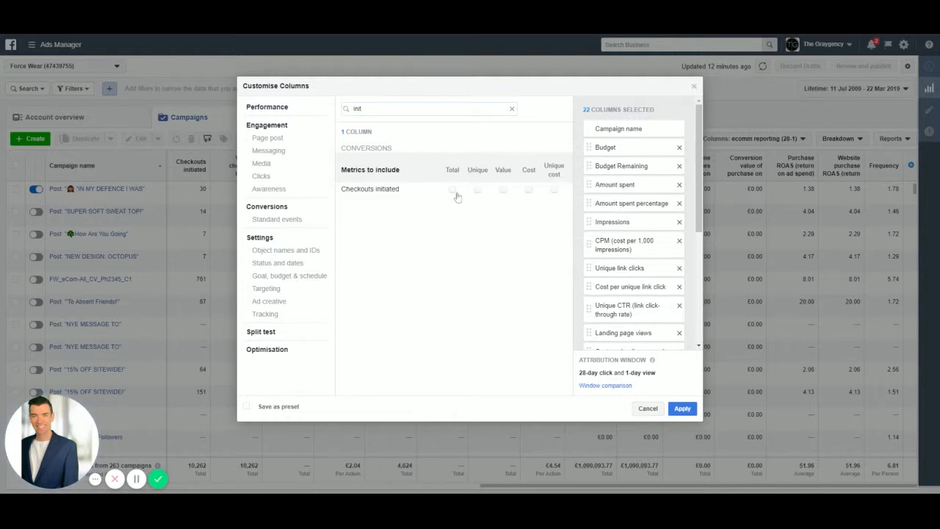
pyautogui.click(453, 189)
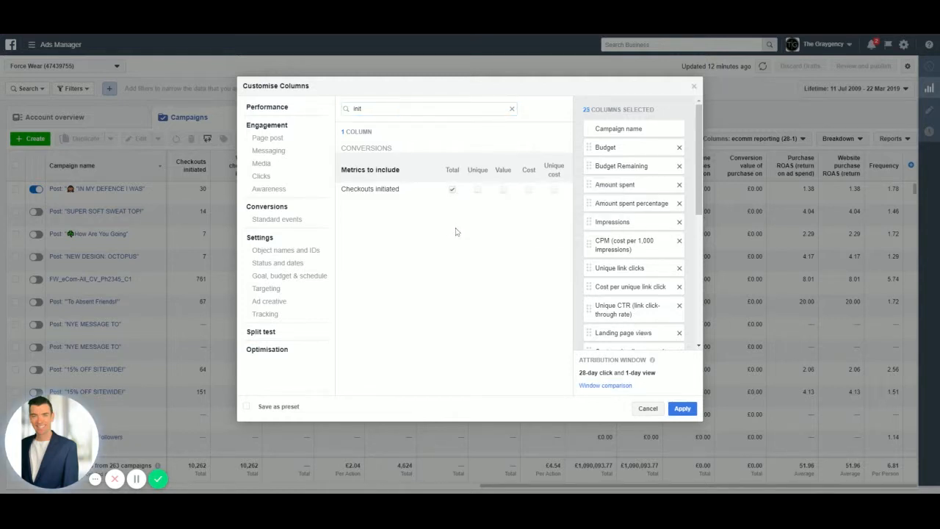
pyautogui.click(529, 189)
# - Search the metrics for "purchase" and add the Total, Value and Cost columns for Purchases, leaving the catalogue segment metrics unselected
pyautogui.moveTo(363, 109); pyautogui.dragTo(329, 108)
pyautogui.press('BackSpace')
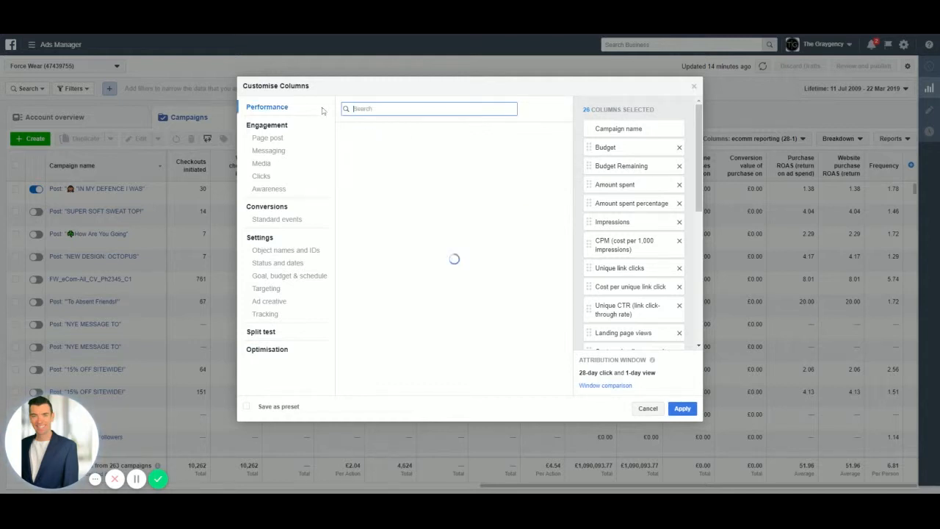
pyautogui.write('purchase')
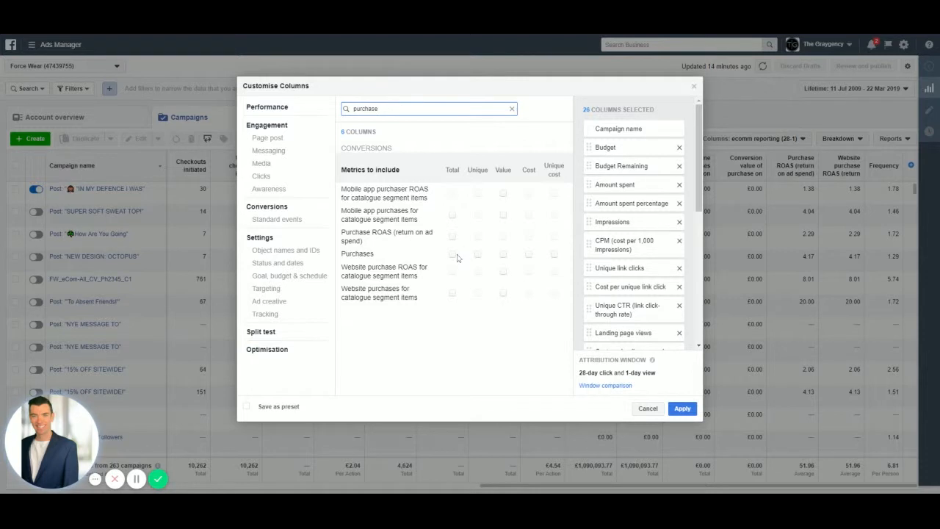
pyautogui.moveTo(457, 257)
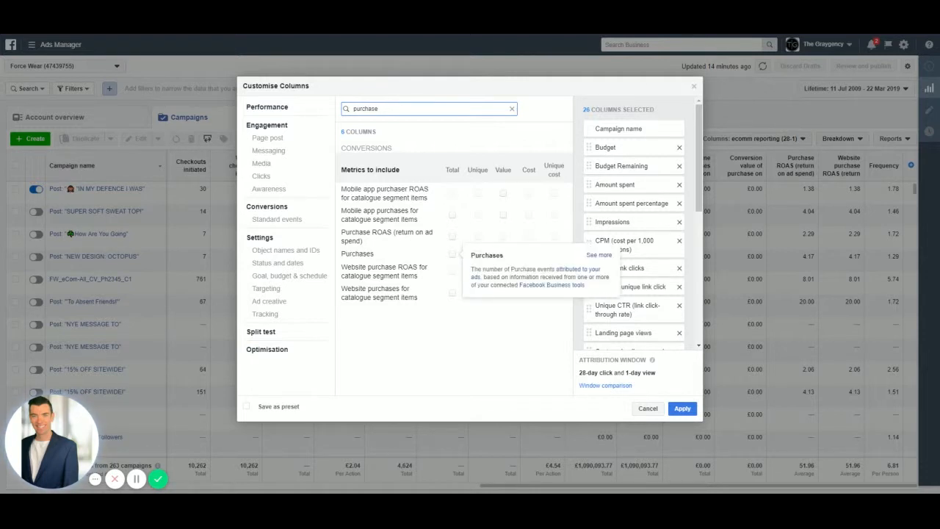
pyautogui.click(455, 255)
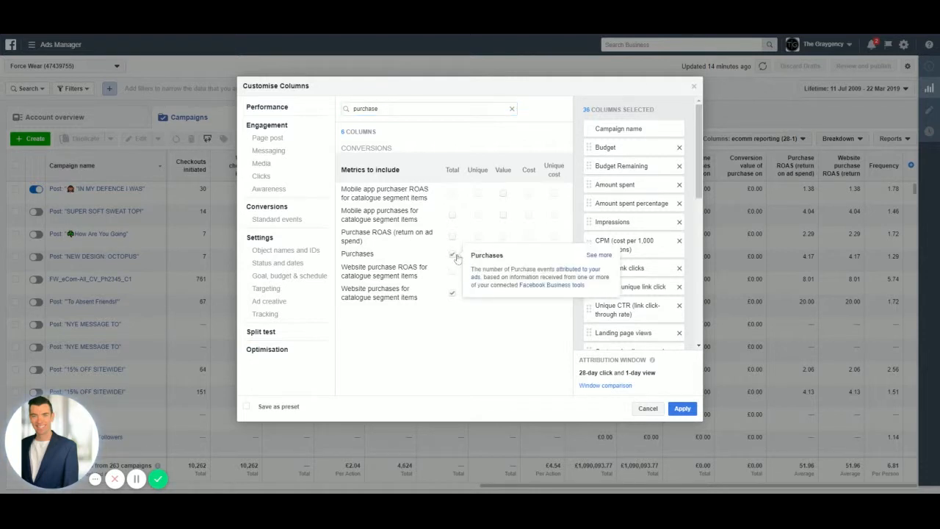
pyautogui.click(453, 293)
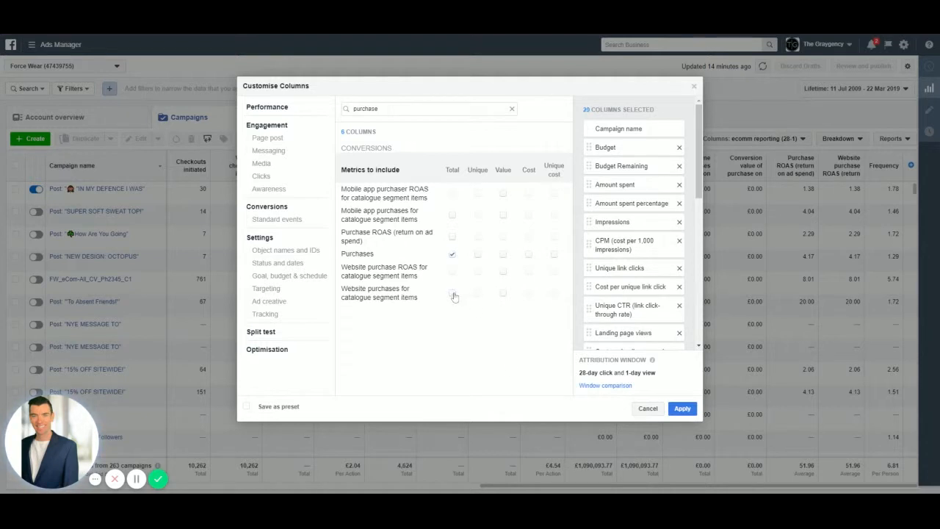
pyautogui.click(503, 255)
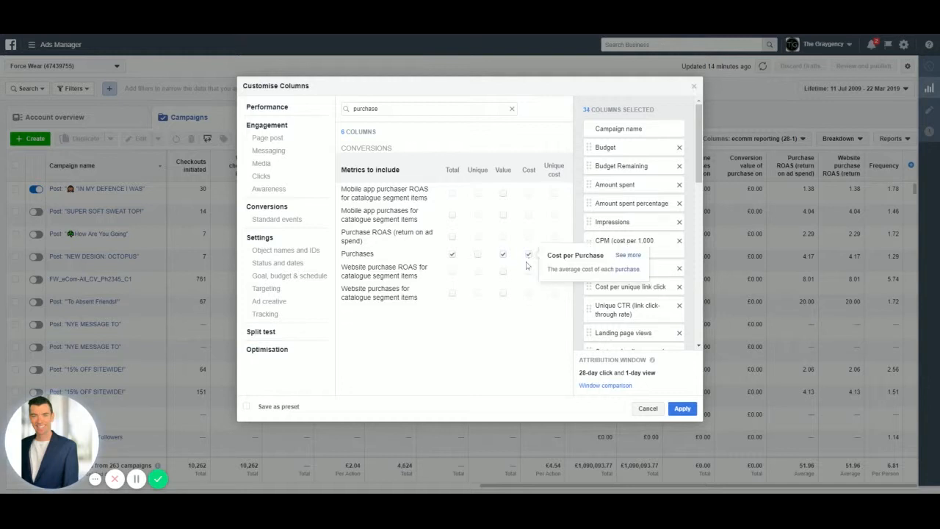
# - Add the Total column for Purchase ROAS (return on ad spend)
pyautogui.scroll(-1, 593, 263)
pyautogui.scroll(-3, 593, 263)
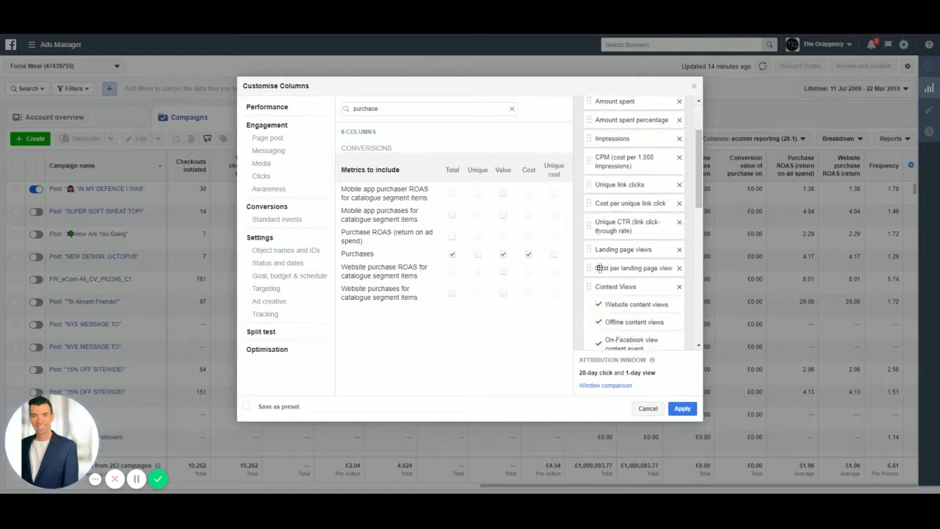
pyautogui.scroll(3, 580, 264)
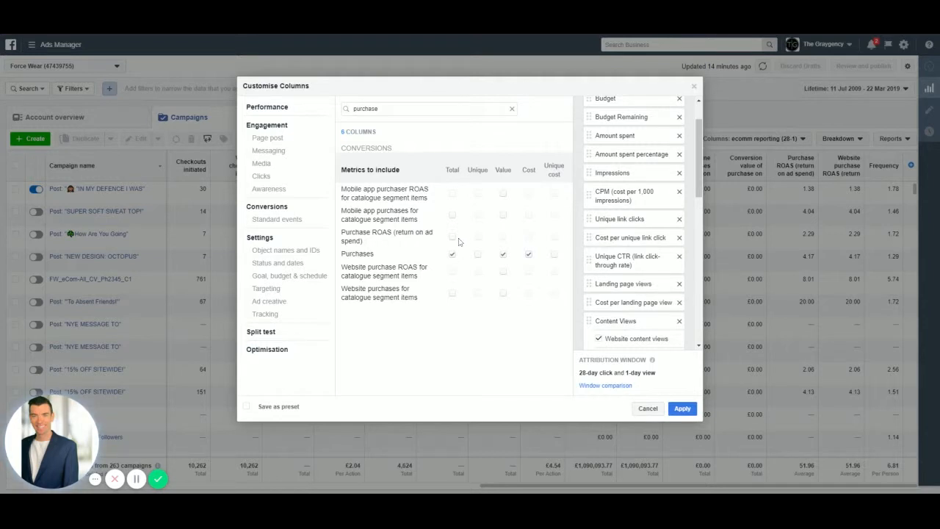
pyautogui.moveTo(453, 238)
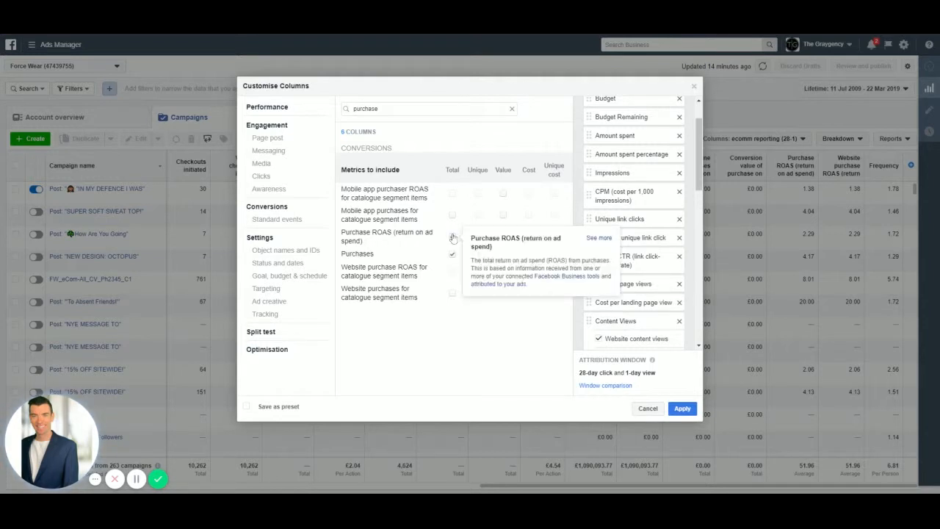
pyautogui.click(452, 237)
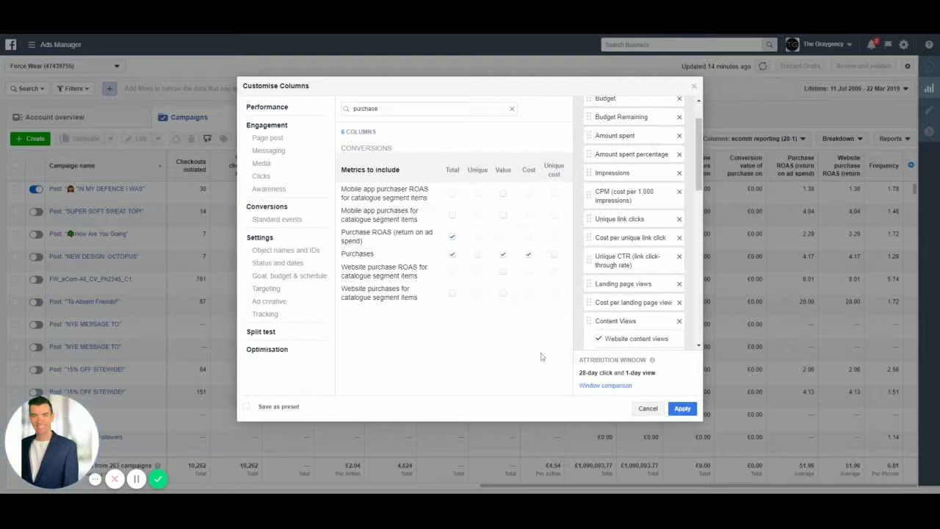
# - Search the metrics for "frequency" and add the Frequency column
pyautogui.doubleClick(402, 110)
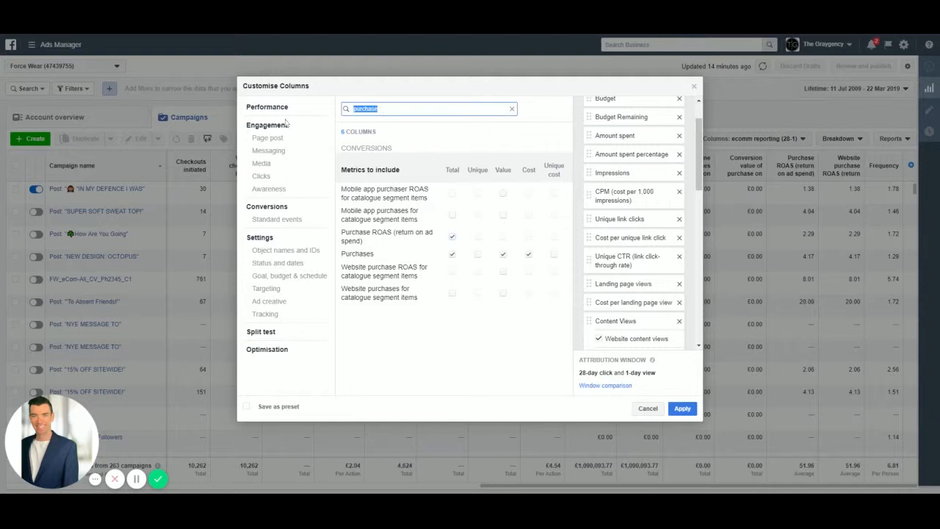
pyautogui.write('fr')
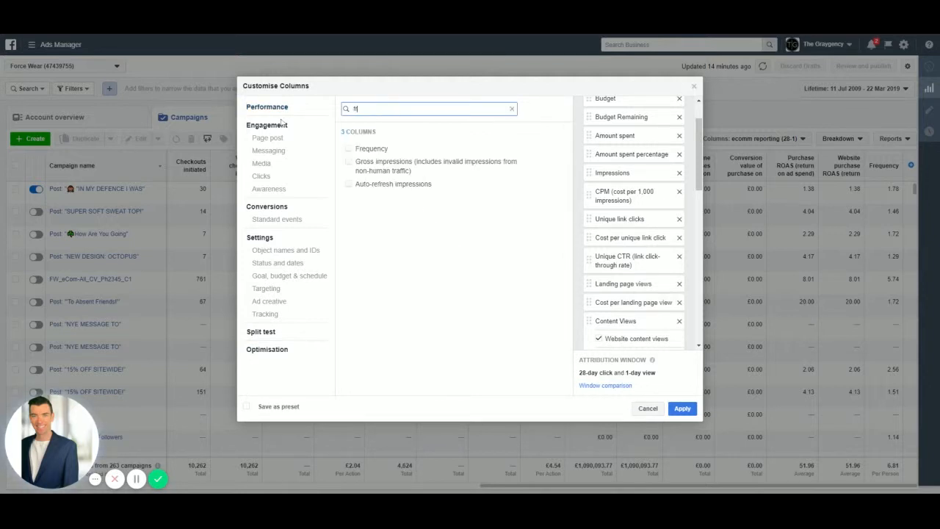
pyautogui.write('equency')
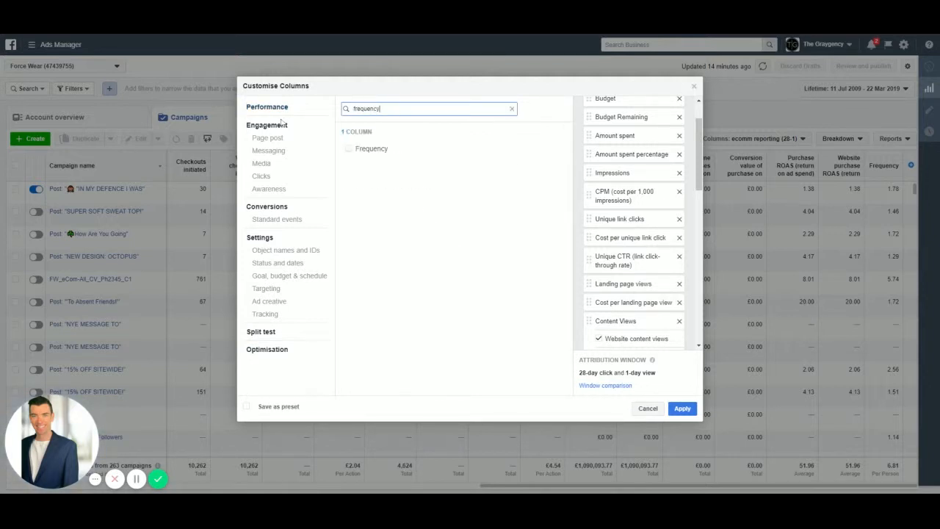
pyautogui.click(350, 150)
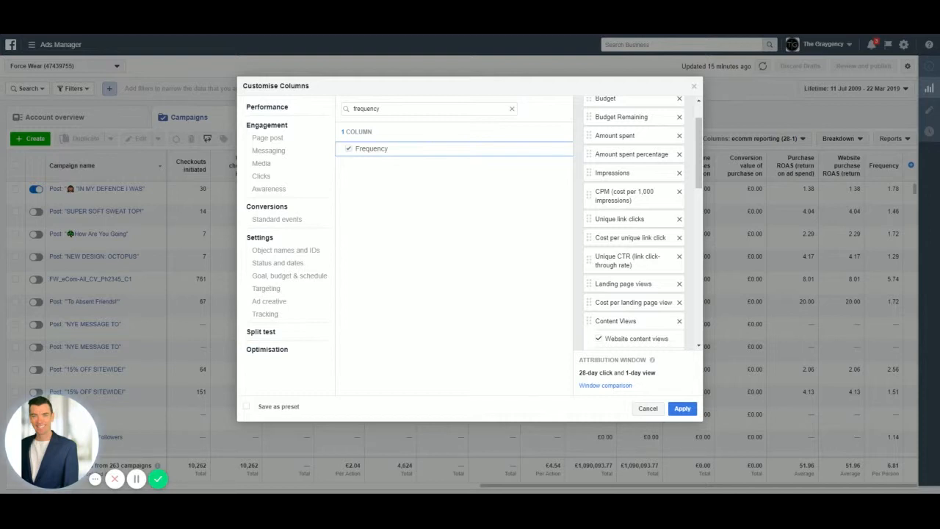
# - Save the column selection as the preset "ecomm reporting (28-1)", replacing the existing preset, and apply it to the campaigns table
pyautogui.click(246, 408)
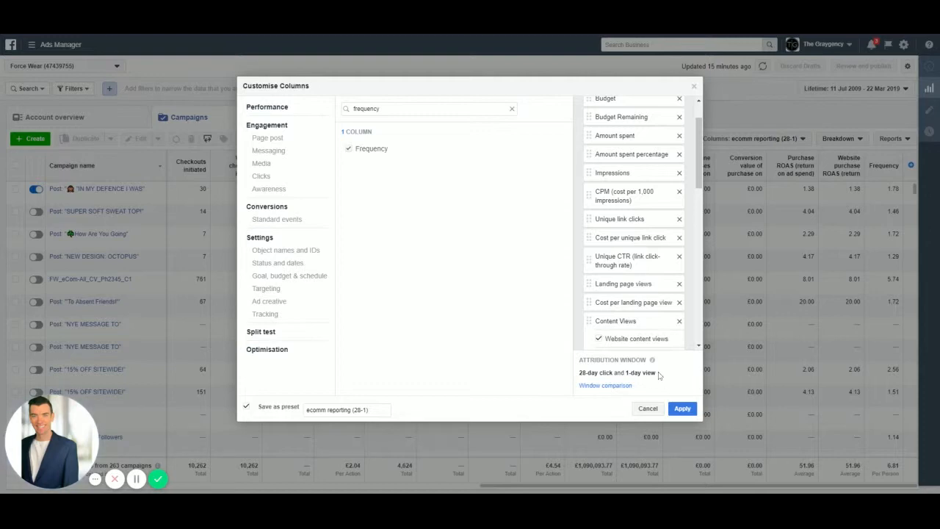
pyautogui.click(683, 408)
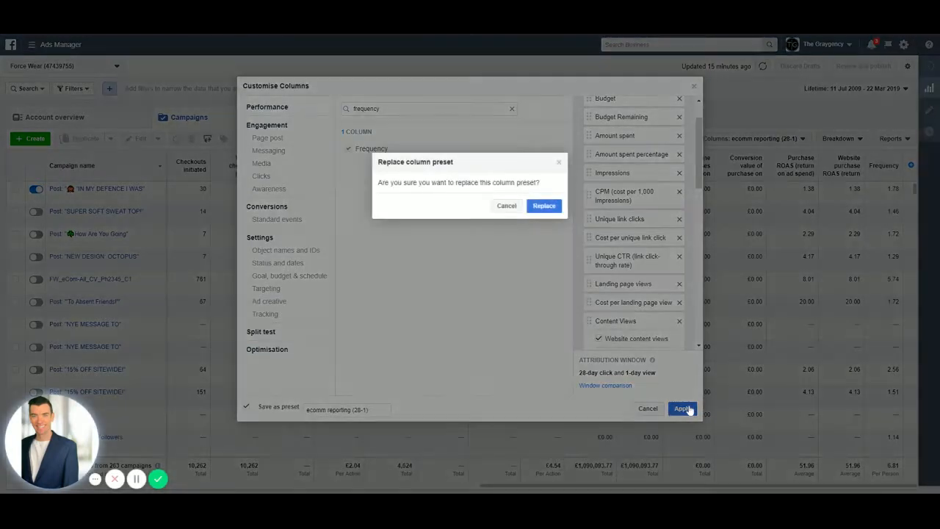
pyautogui.click(542, 210)
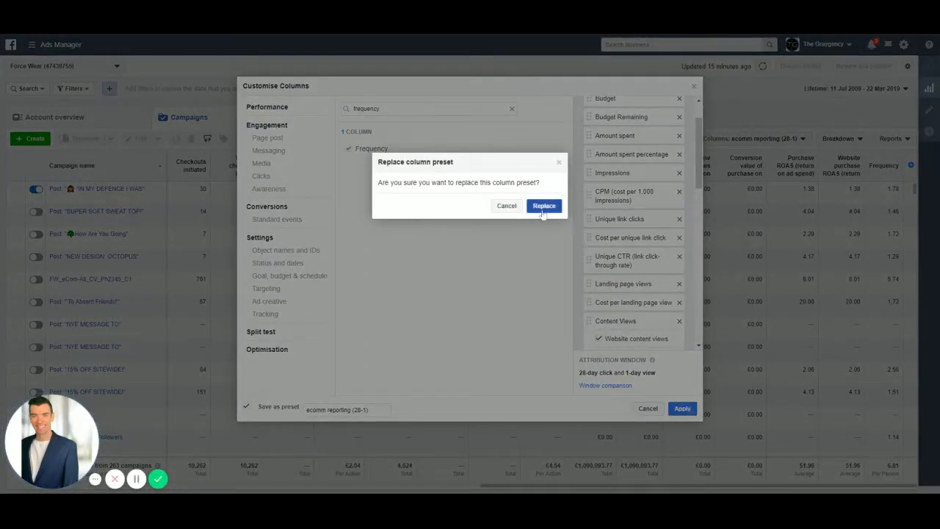
pyautogui.click(543, 209)
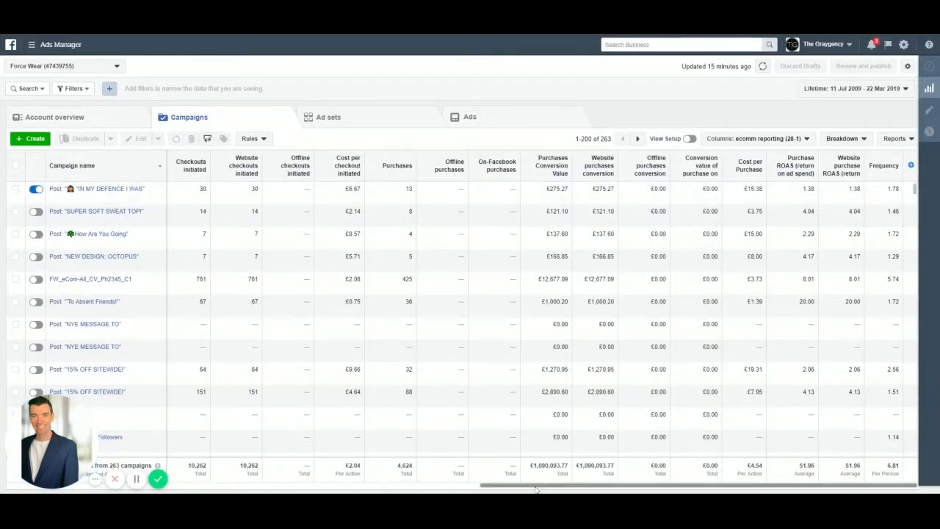
pyautogui.moveTo(536, 490); pyautogui.dragTo(63, 490)
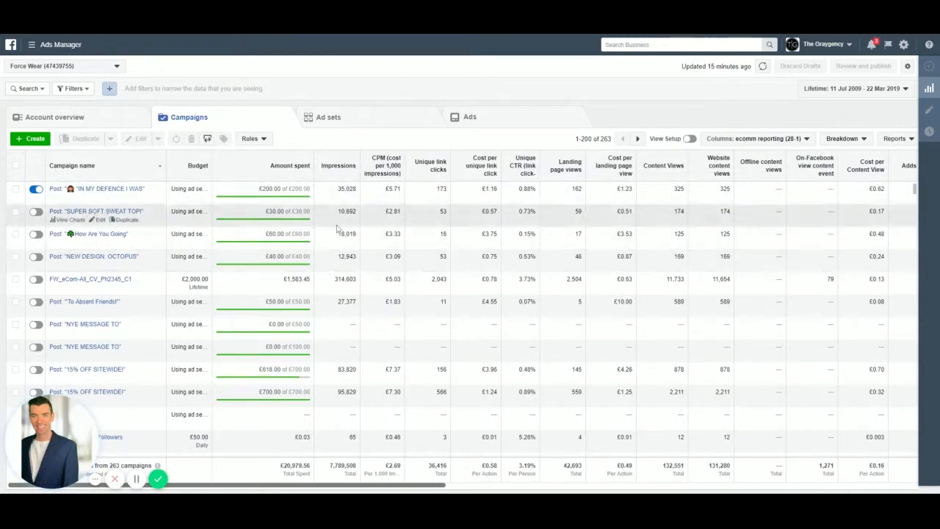
pyautogui.moveTo(401, 487); pyautogui.dragTo(874, 457)
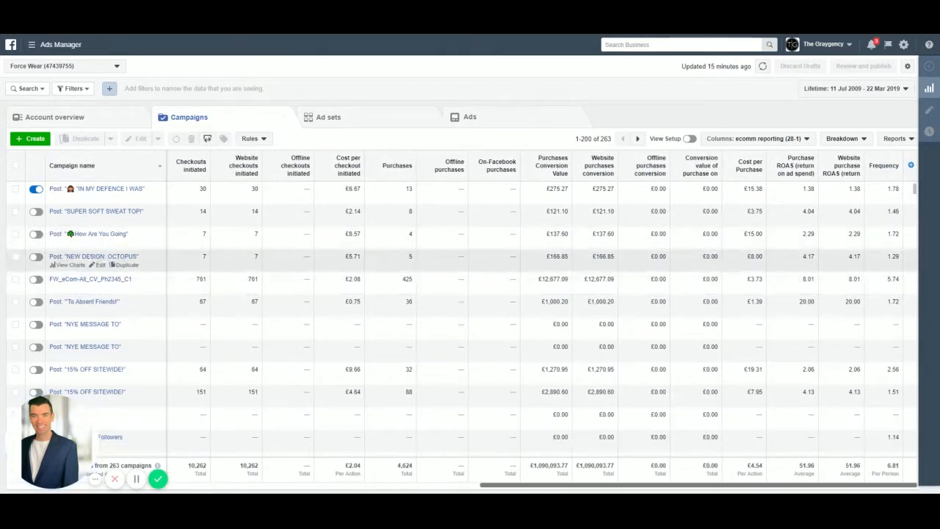